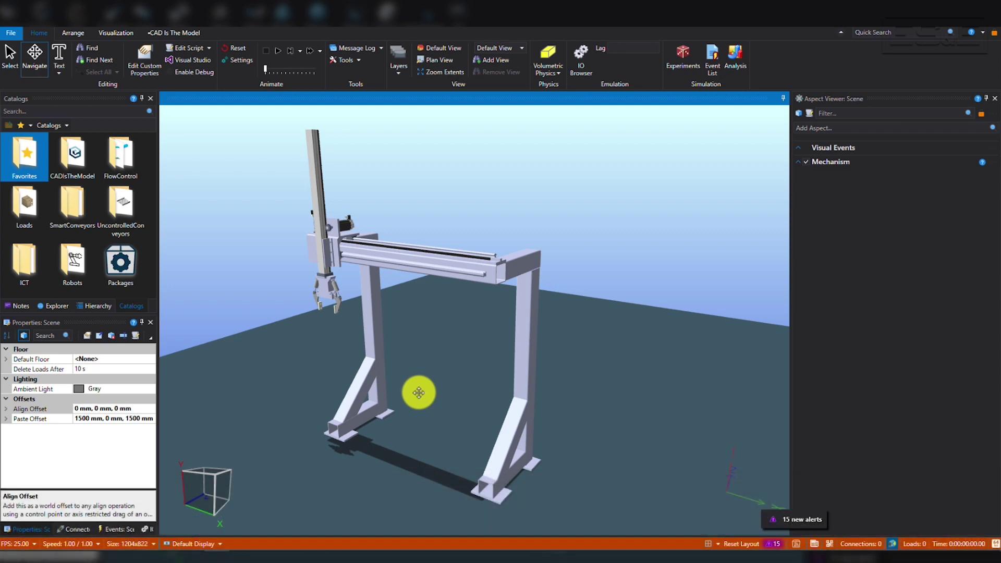
Orbit the camera around the gantry model to a more frontal view
{"action": "left_click_drag", "start_coordinate": [417, 388], "coordinate": [465, 400]}
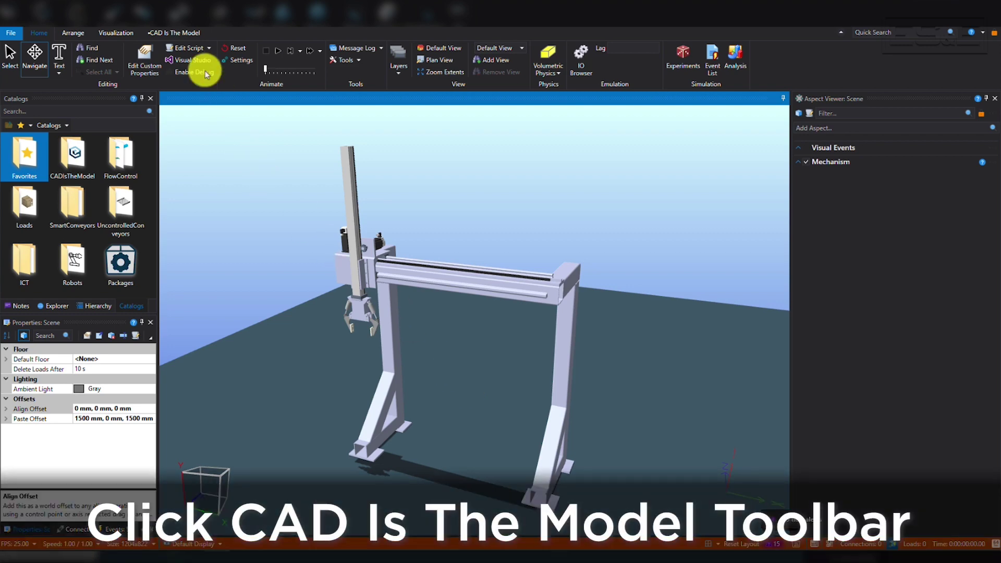
Bring up the CAD Is The Model tools and show the DE04_Gantry scene hierarchy
{"action": "left_click", "coordinate": [175, 33]}
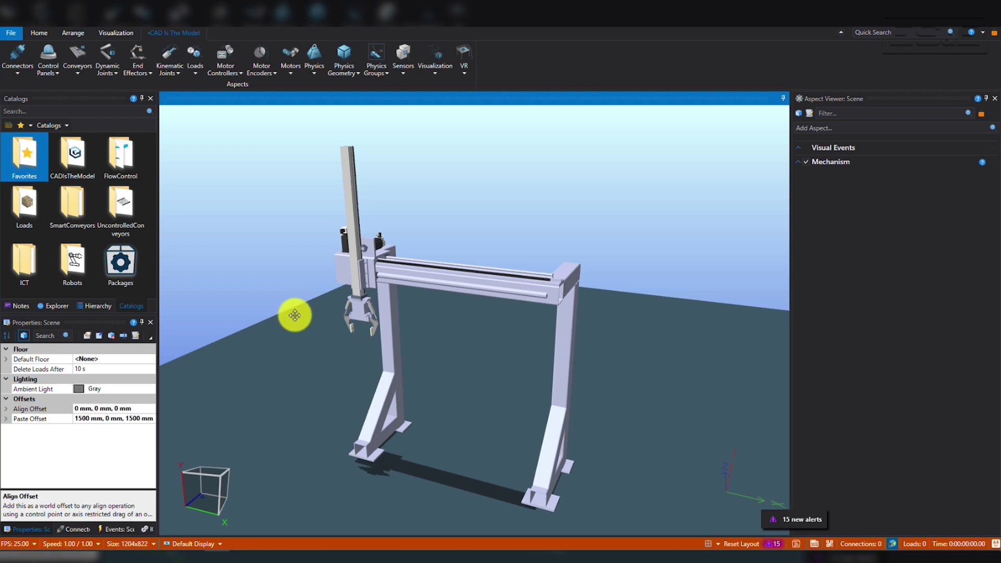
{"action": "left_click", "coordinate": [171, 72]}
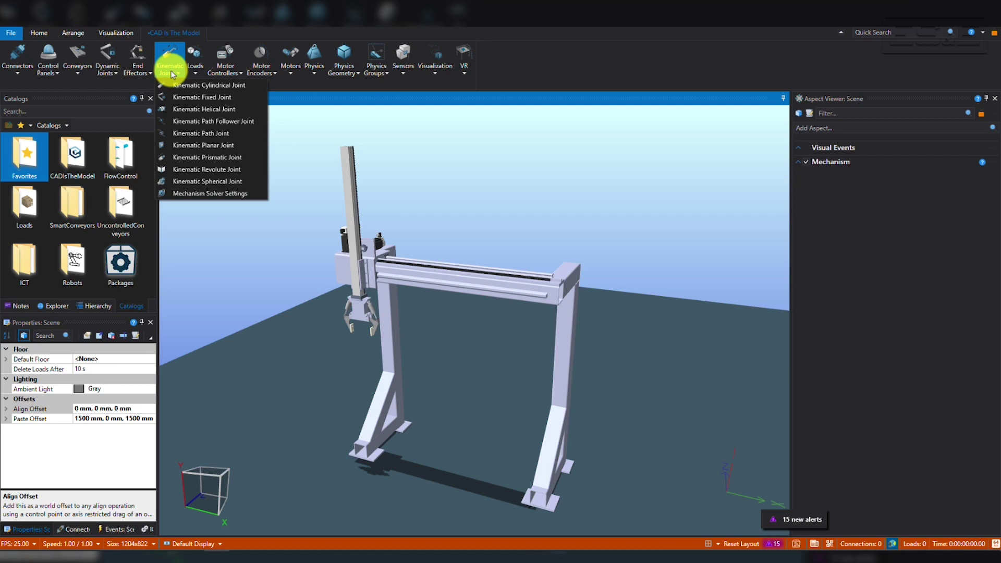
{"action": "left_click", "coordinate": [283, 177]}
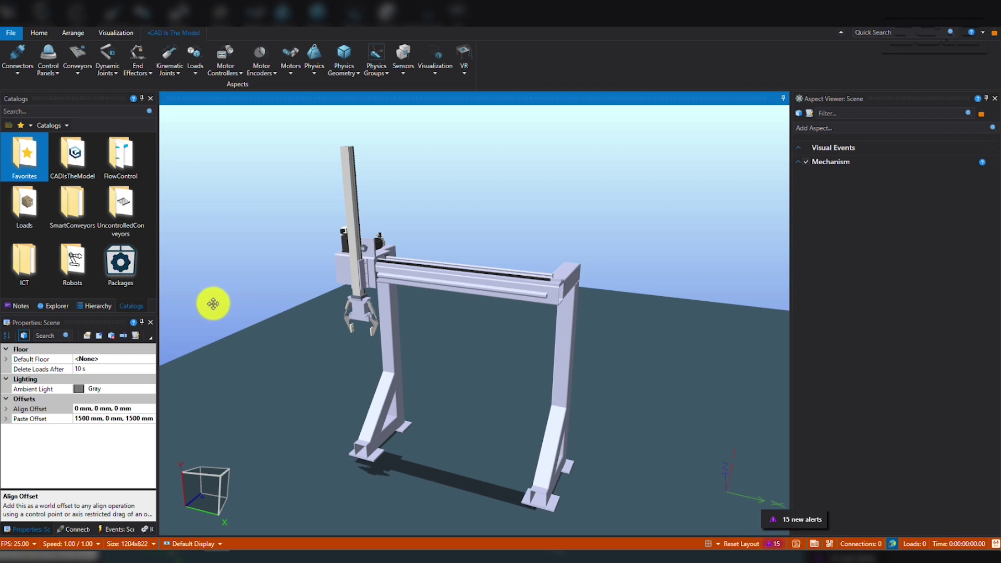
{"action": "left_click", "coordinate": [94, 305]}
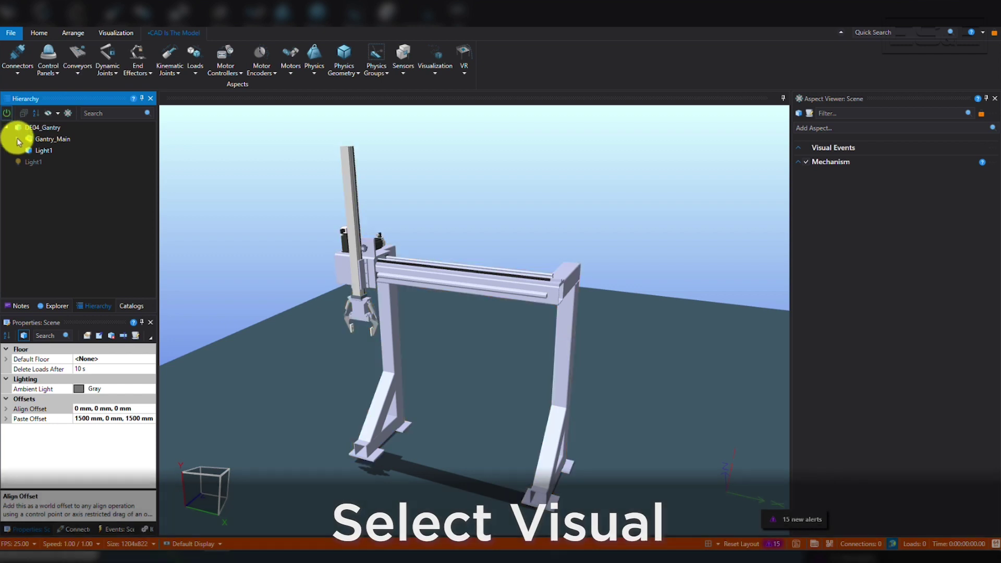
Select Z_Beam0 under Gantry_Main and add a Kinematic Prismatic Joint to it
{"action": "left_click", "coordinate": [17, 138]}
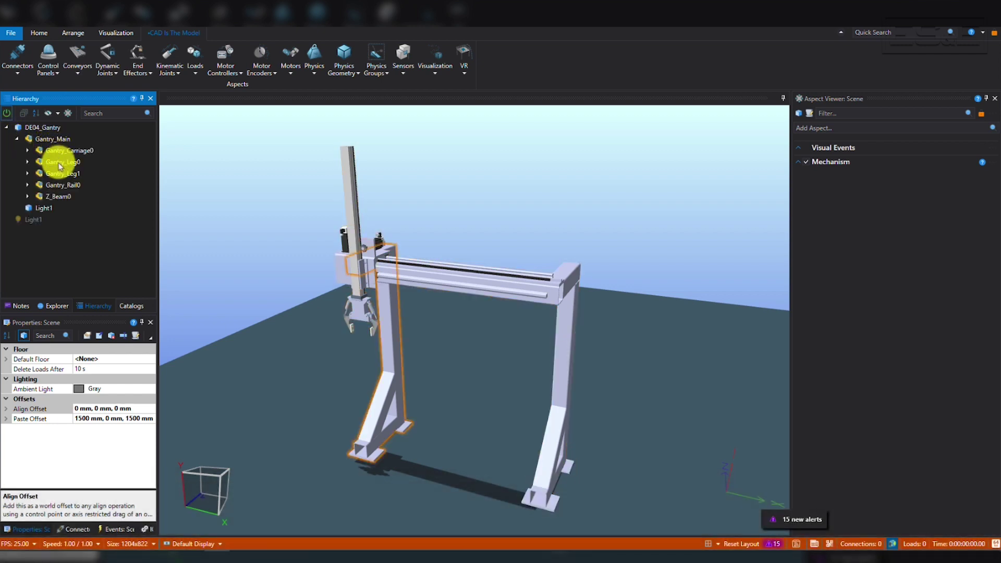
{"action": "left_click", "coordinate": [61, 197]}
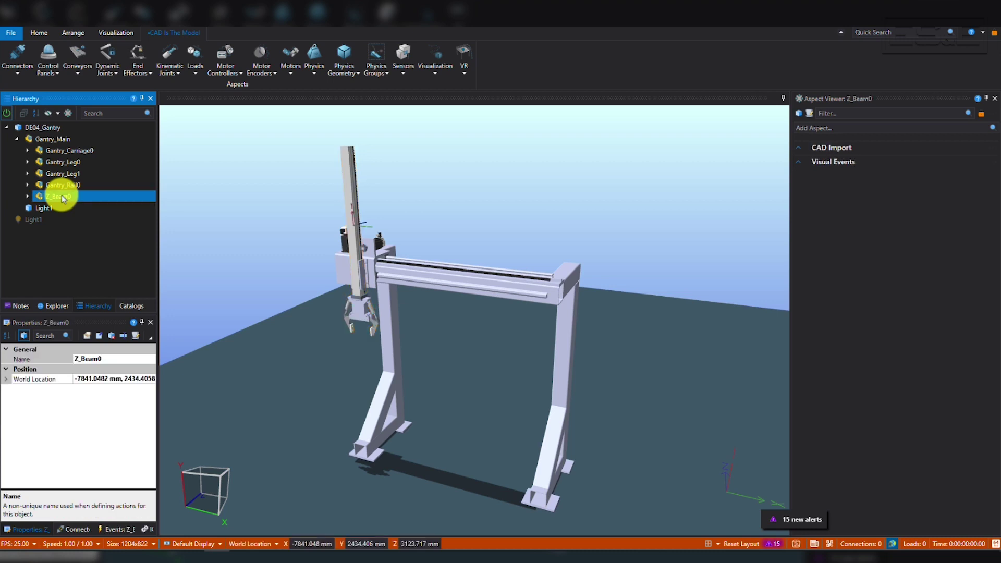
{"action": "left_click", "coordinate": [175, 75]}
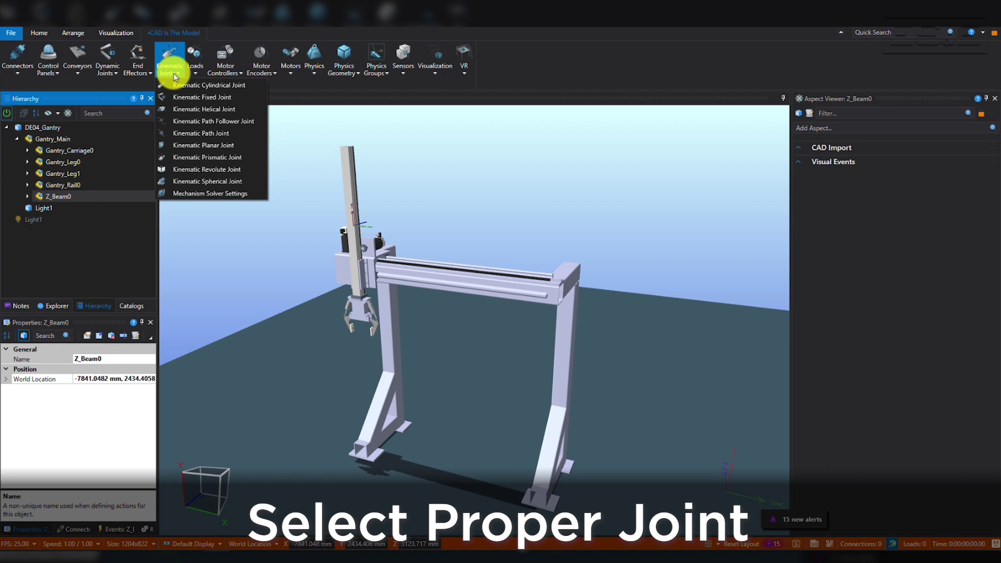
{"action": "left_click", "coordinate": [180, 157]}
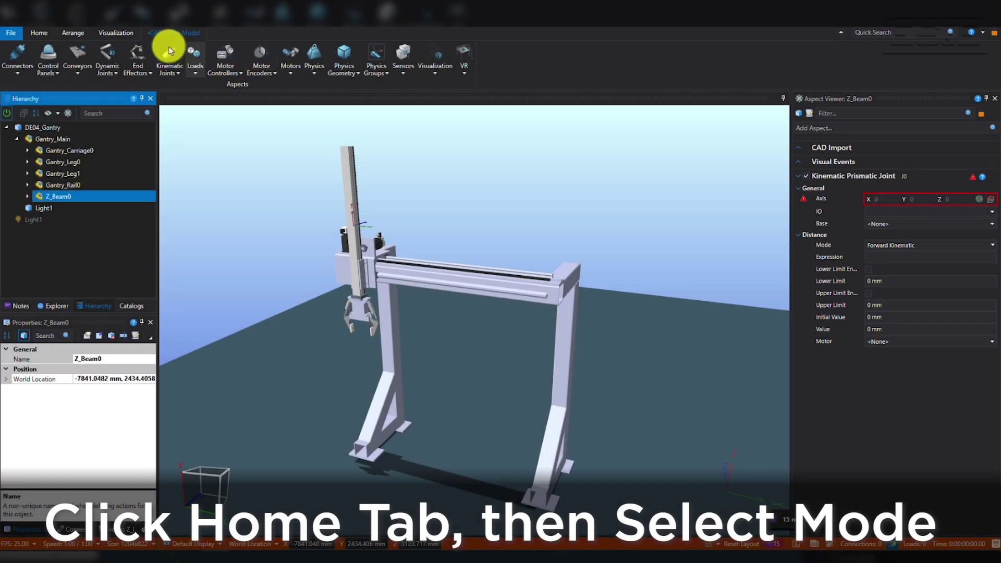
Set Z_Beam0's joint axis along the beam's length to X 0, Y -1, Z 0
{"action": "left_click", "coordinate": [43, 34]}
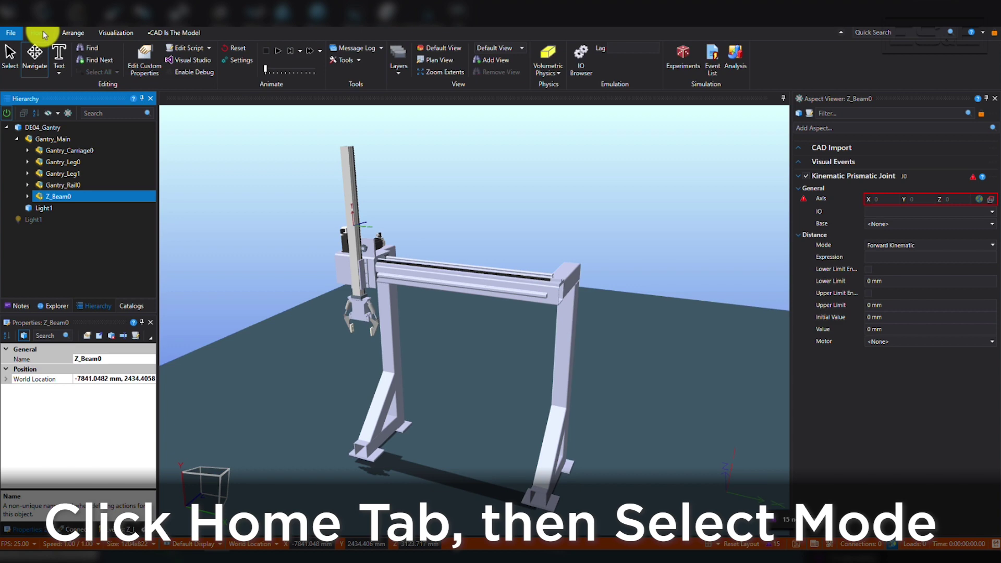
{"action": "left_click", "coordinate": [10, 56]}
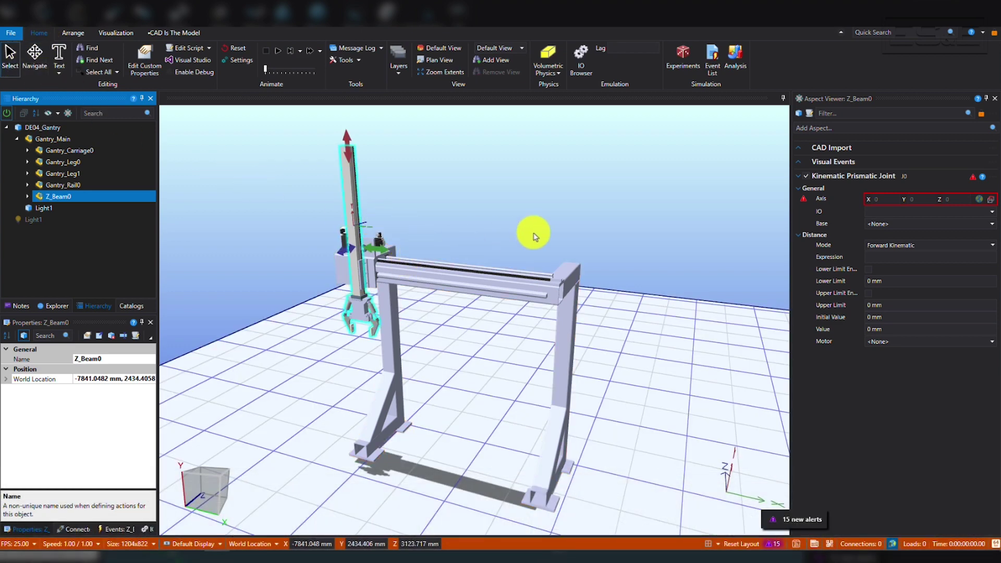
{"action": "left_click", "coordinate": [990, 201]}
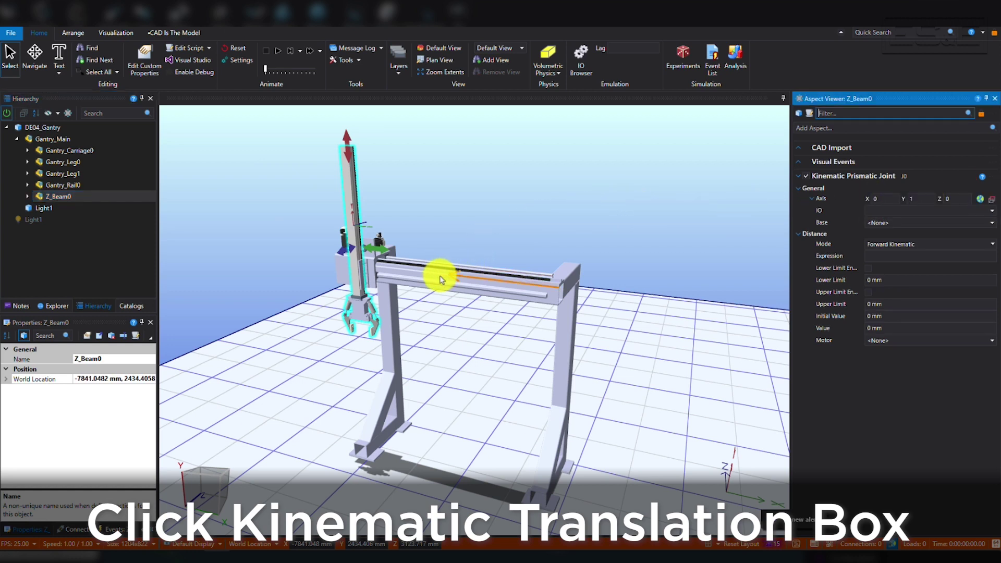
{"action": "mouse_move", "coordinate": [350, 236]}
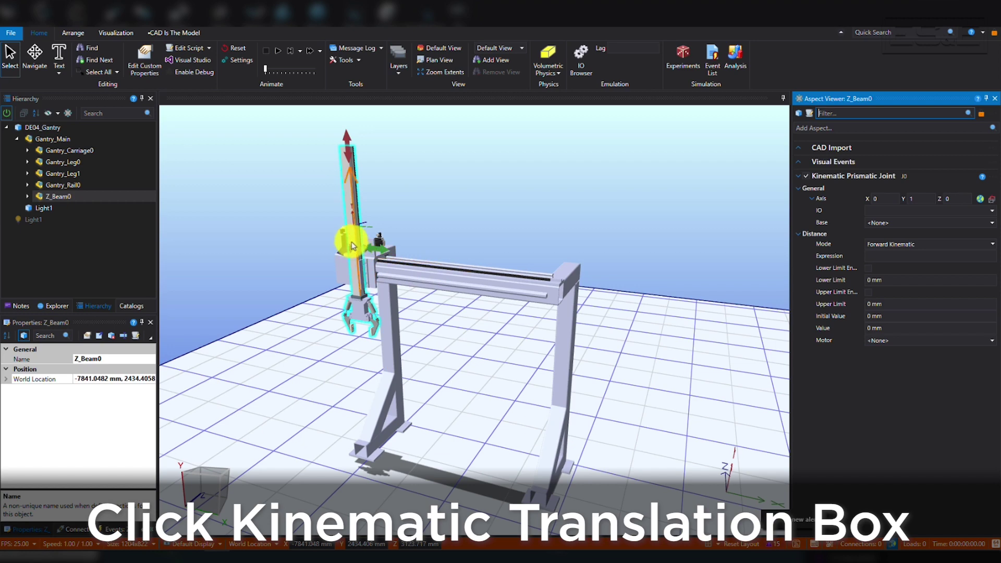
{"action": "left_click", "coordinate": [351, 194]}
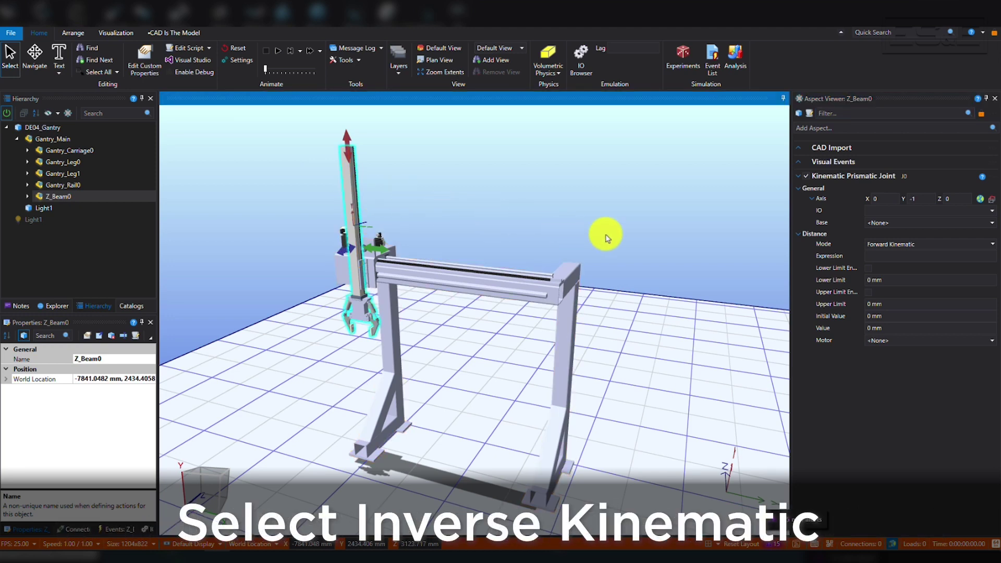
Set the Z beam joint's mode to Inverse Kinematic and start the simulation
{"action": "left_click", "coordinate": [893, 244]}
{"action": "left_click", "coordinate": [893, 266]}
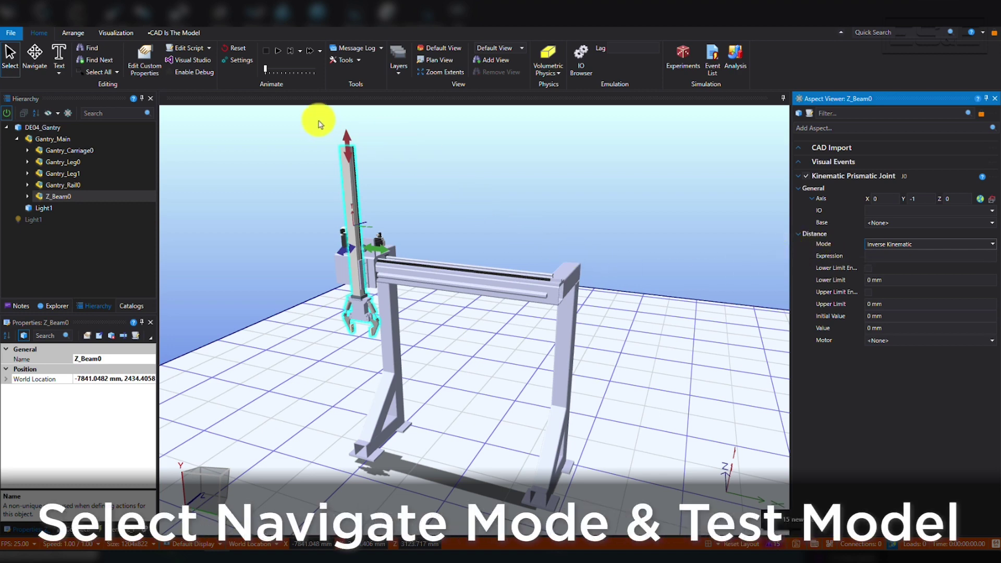
{"action": "left_click", "coordinate": [32, 56]}
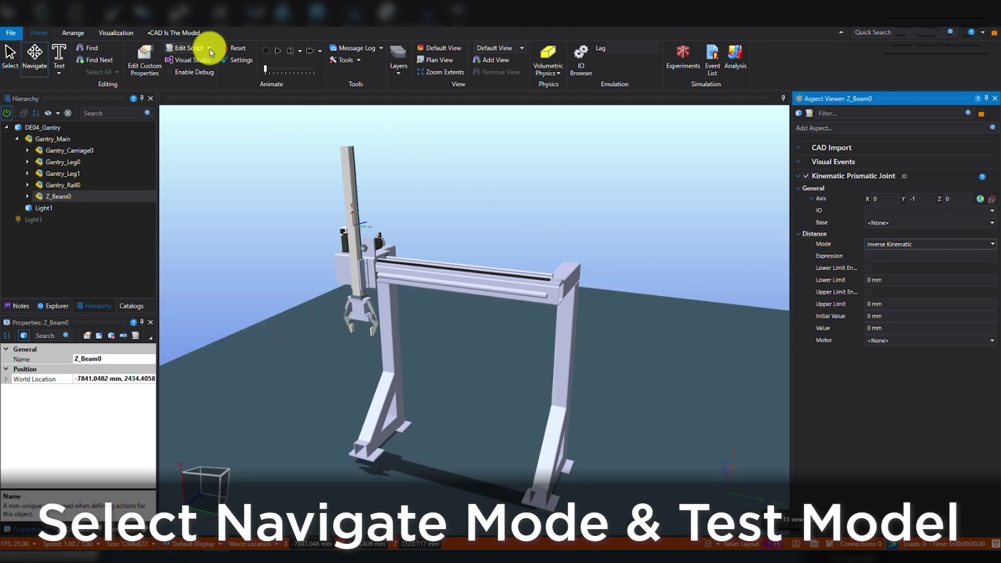
{"action": "left_click", "coordinate": [280, 52]}
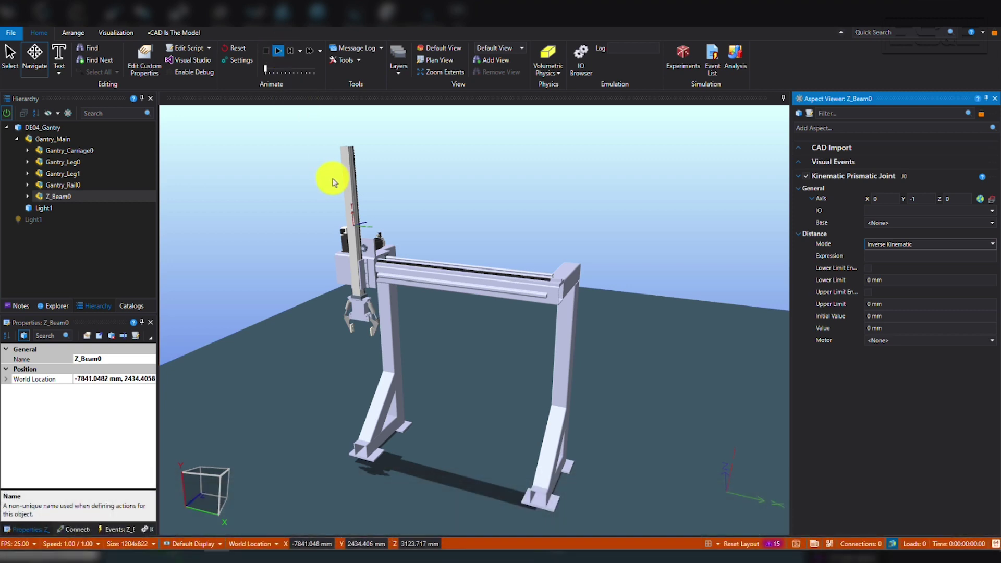
Drag the Z beam downward to confirm it slides on its prismatic joint
{"action": "left_click_drag", "start_coordinate": [347, 177], "coordinate": [386, 225]}
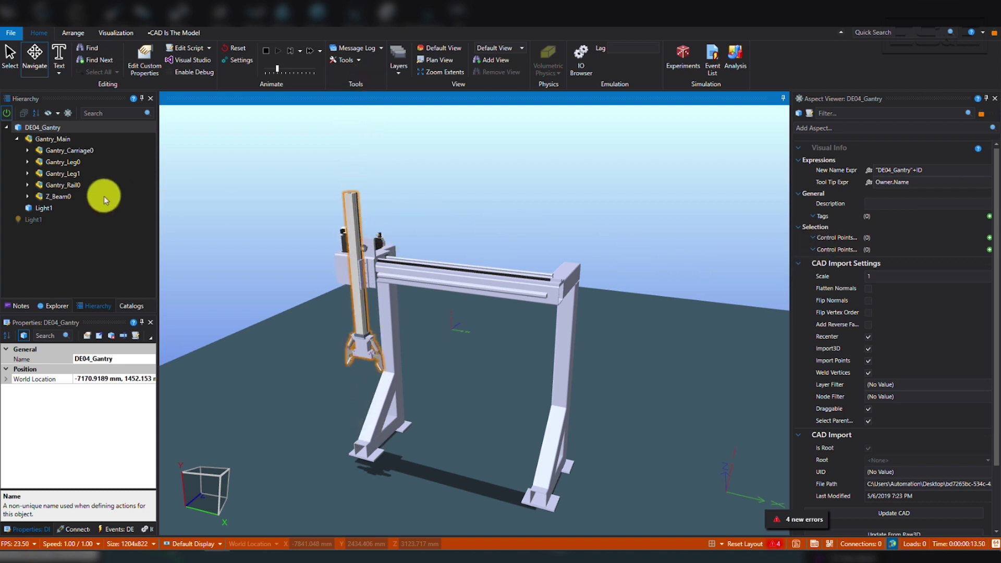
Give Z_Beam0's prismatic joint an 889 mm upper limit and drag the beam to test it
{"action": "left_click", "coordinate": [64, 196]}
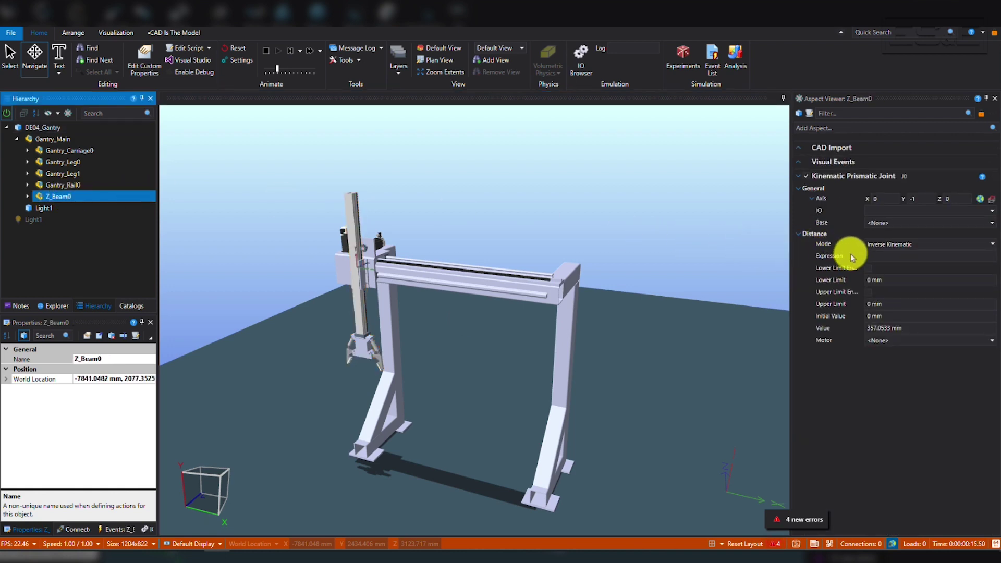
{"action": "left_click", "coordinate": [868, 304]}
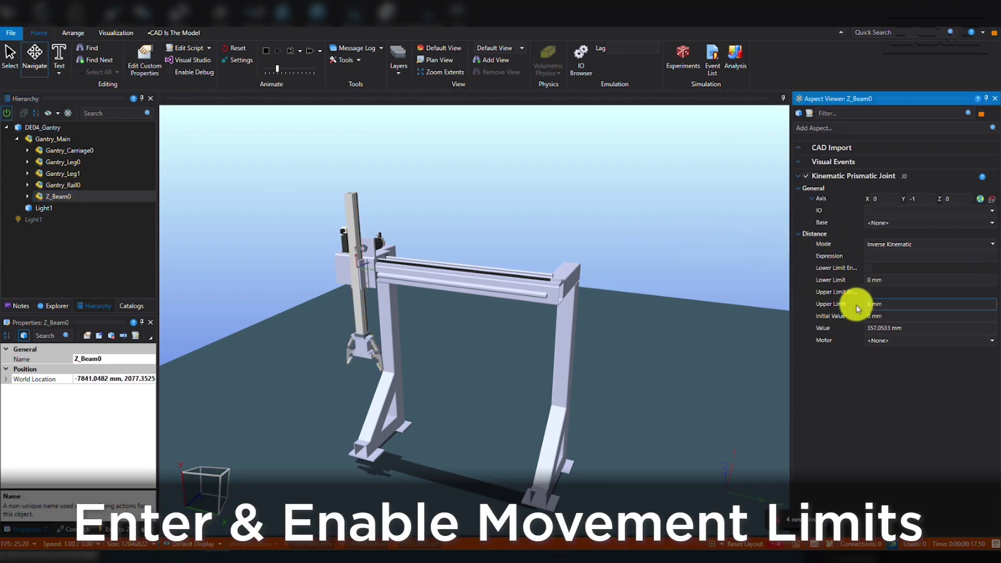
{"action": "type", "text": "889"}
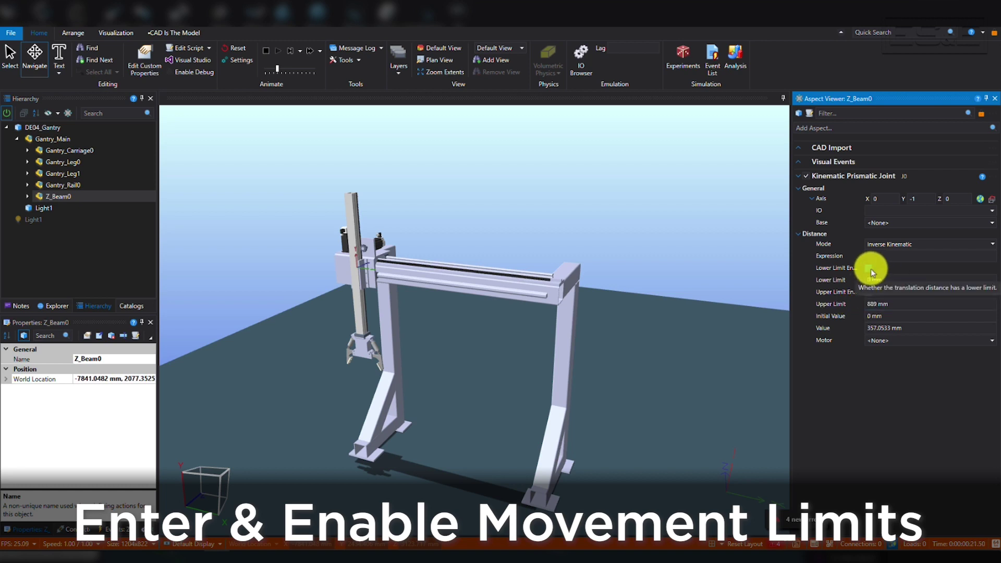
{"action": "left_click", "coordinate": [348, 210]}
{"action": "left_click_drag", "start_coordinate": [348, 210], "coordinate": [331, 177]}
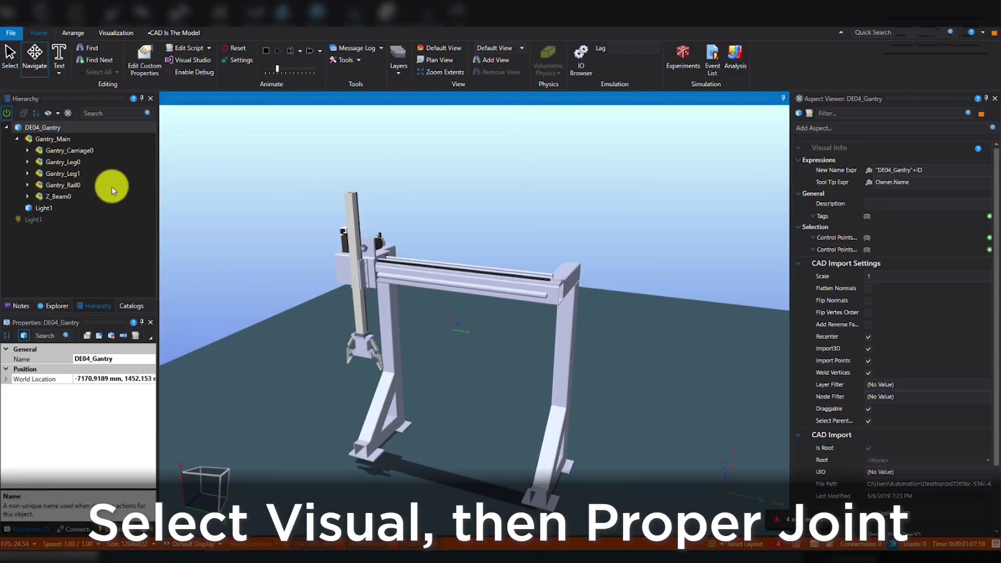
Add a Kinematic Prismatic Joint to Gantry_Carriage0
{"action": "left_click", "coordinate": [71, 151]}
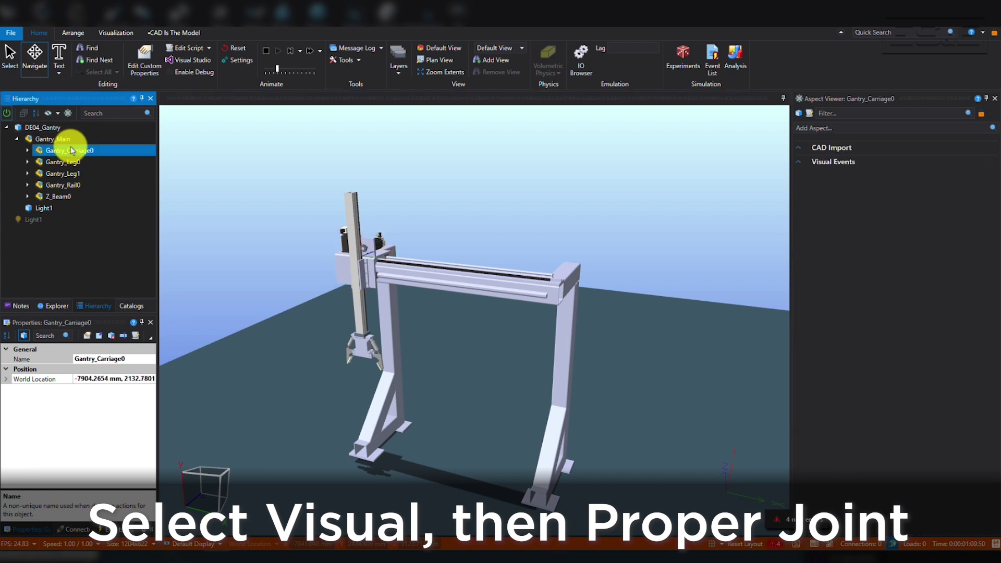
{"action": "left_click", "coordinate": [154, 34]}
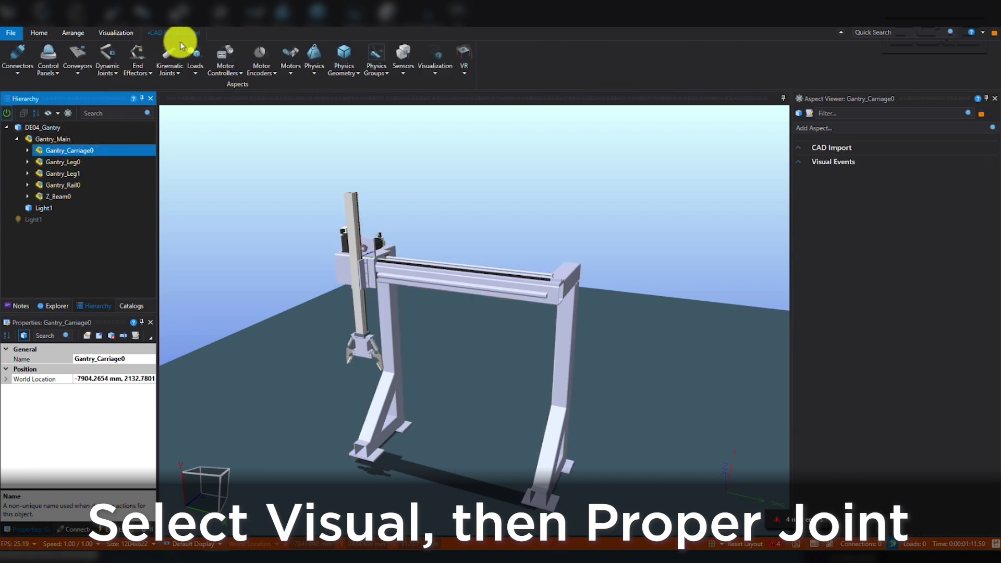
{"action": "left_click", "coordinate": [170, 65]}
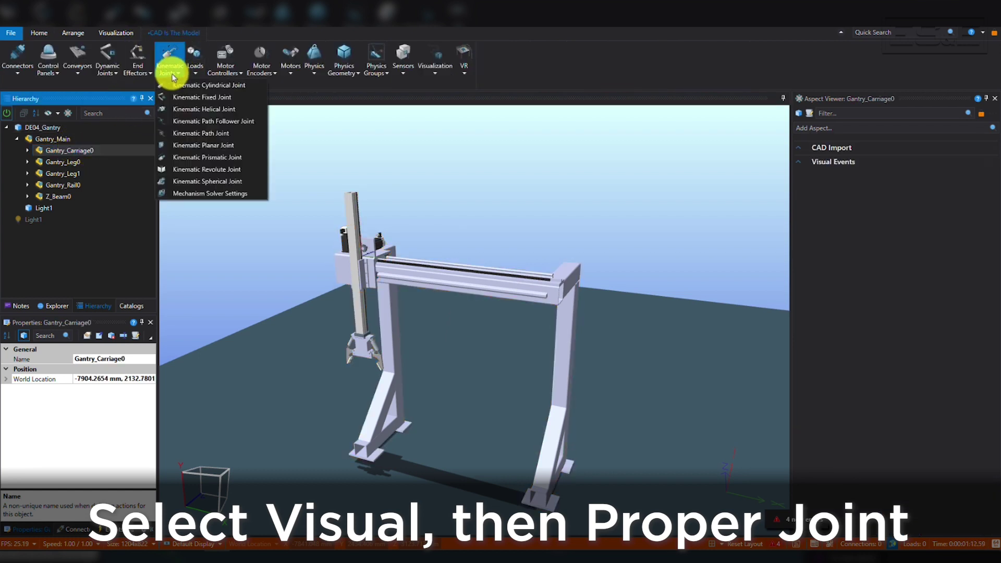
{"action": "left_click", "coordinate": [199, 157]}
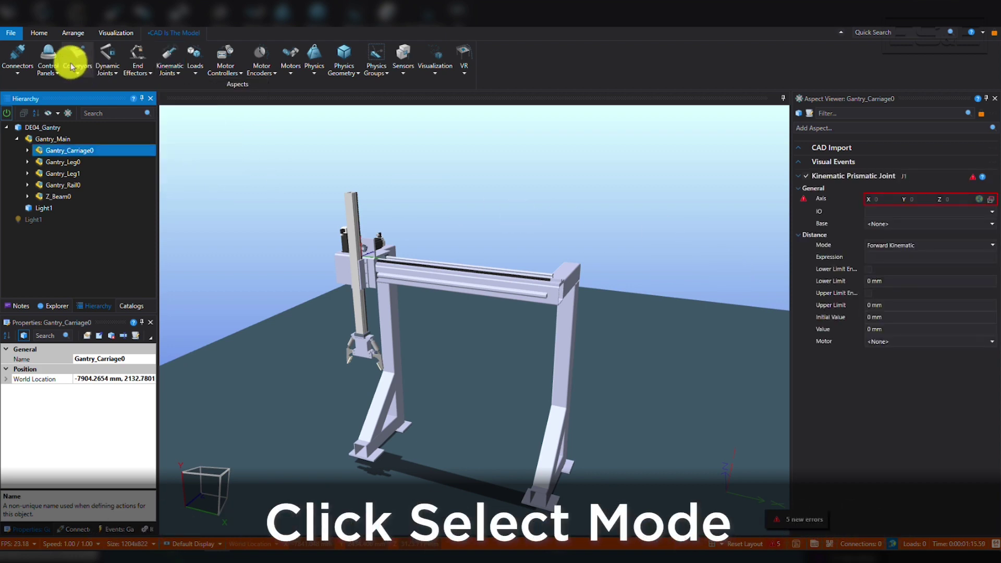
Set the carriage joint's axis along the rail (X 1) with Inverse Kinematic mode
{"action": "left_click", "coordinate": [39, 33]}
{"action": "left_click", "coordinate": [10, 54]}
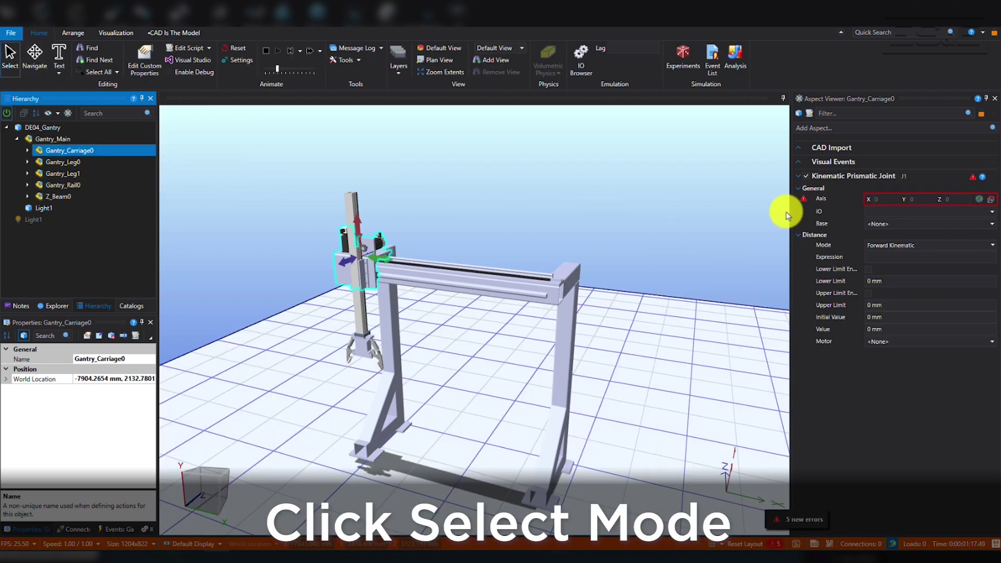
{"action": "left_click", "coordinate": [980, 200]}
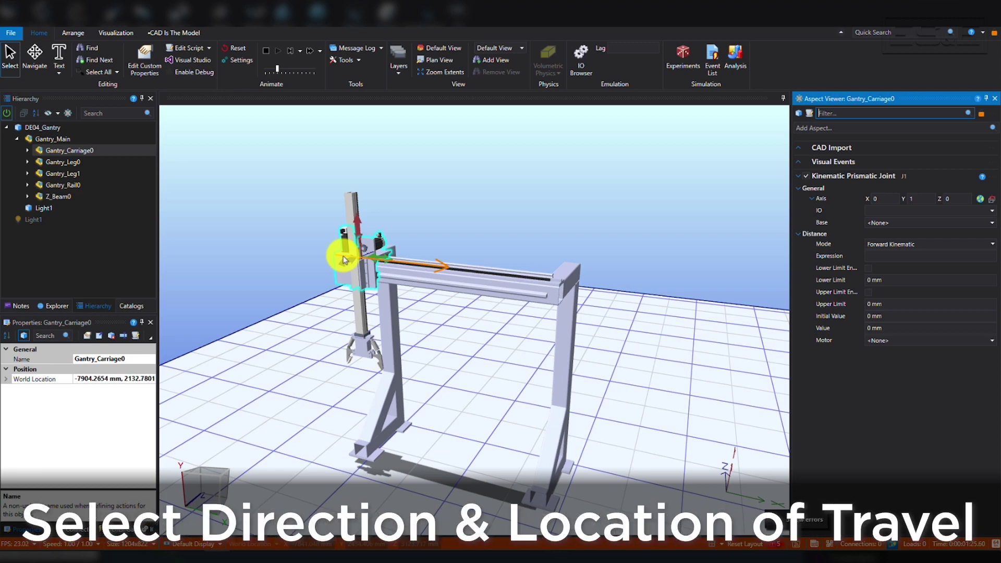
{"action": "left_click", "coordinate": [343, 259]}
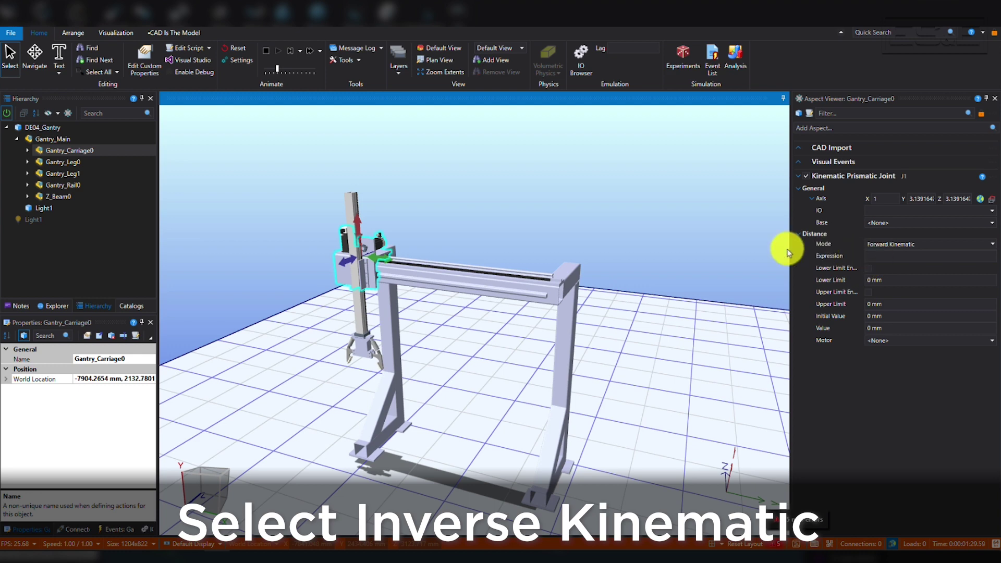
{"action": "left_click", "coordinate": [879, 245]}
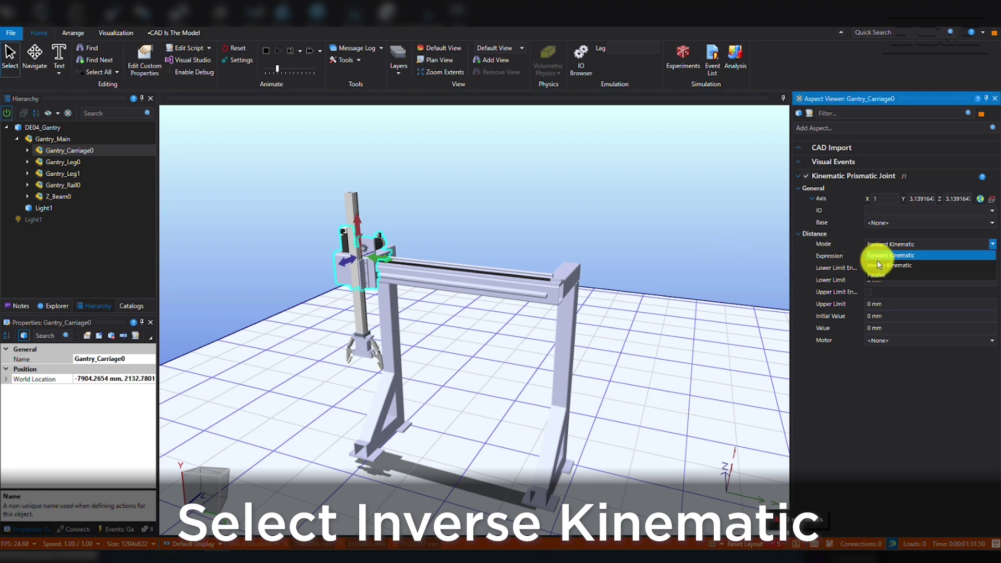
{"action": "left_click", "coordinate": [880, 265]}
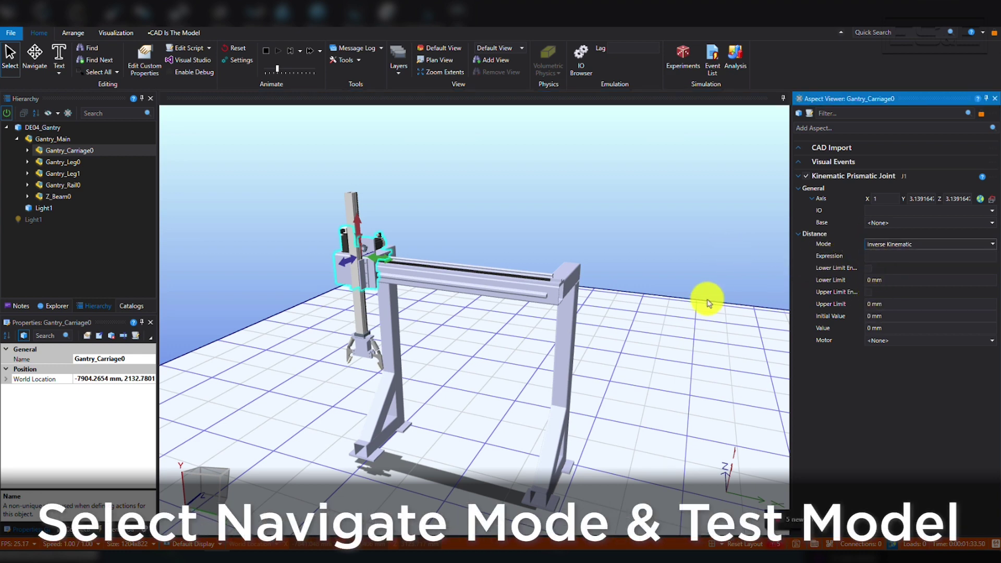
Rewind and rerun the simulation, dragging the carriage along the rail to test it
{"action": "left_click", "coordinate": [35, 55]}
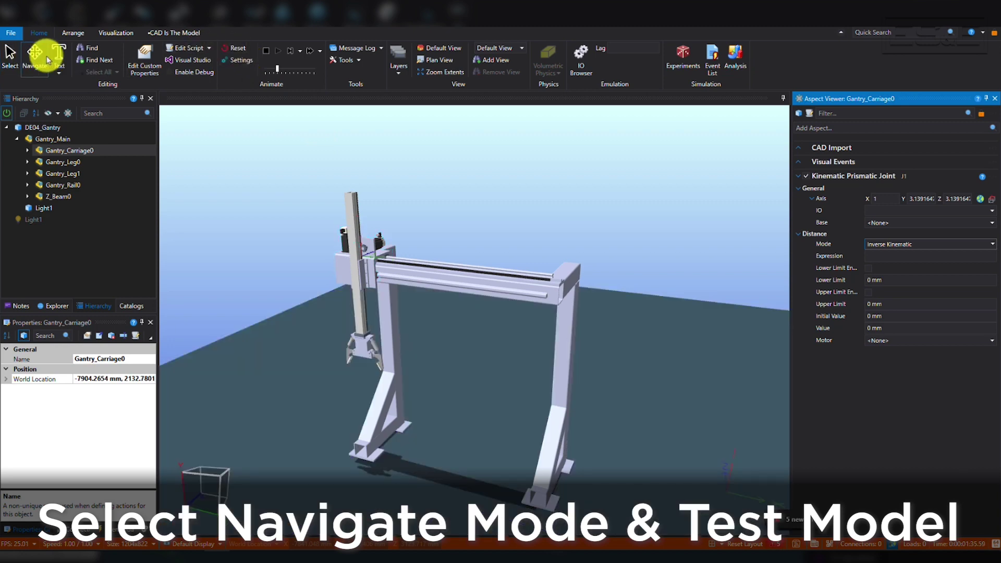
{"action": "left_click", "coordinate": [266, 52]}
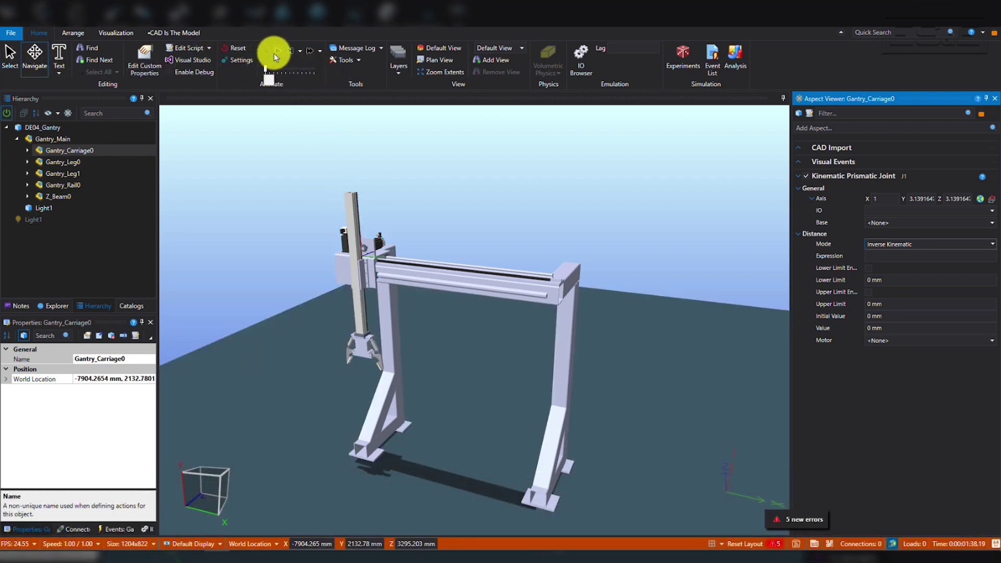
{"action": "left_click", "coordinate": [278, 53]}
{"action": "left_click", "coordinate": [351, 271]}
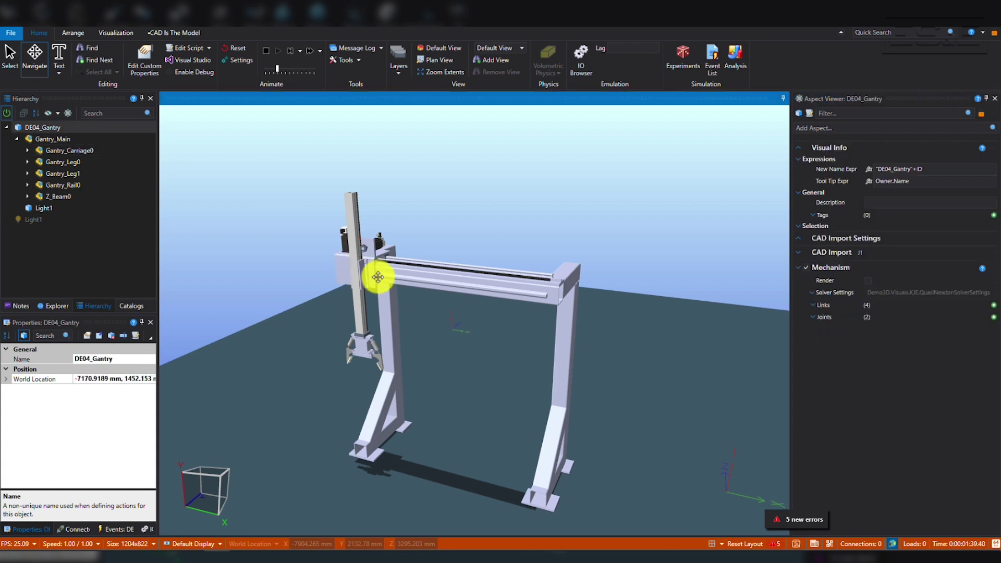
{"action": "left_click_drag", "start_coordinate": [344, 271], "coordinate": [162, 98]}
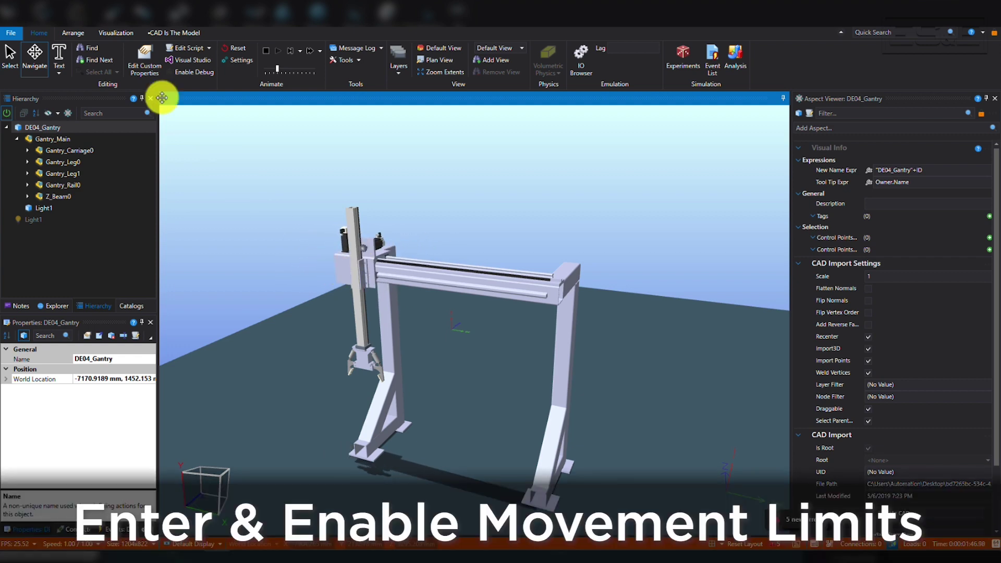
Reset the simulation and select Gantry_Carriage0 in the Hierarchy
{"action": "left_click", "coordinate": [233, 48]}
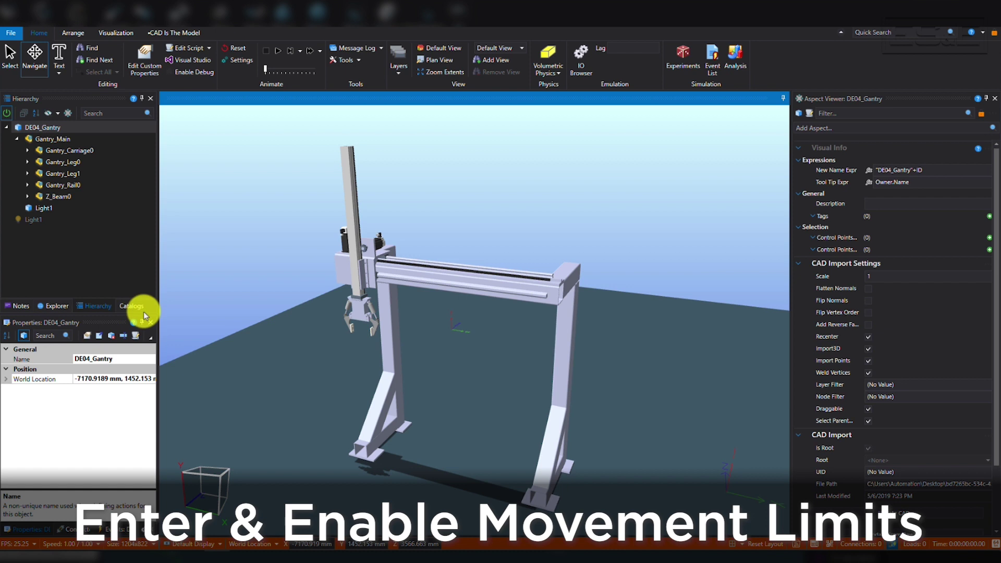
{"action": "left_click", "coordinate": [57, 151]}
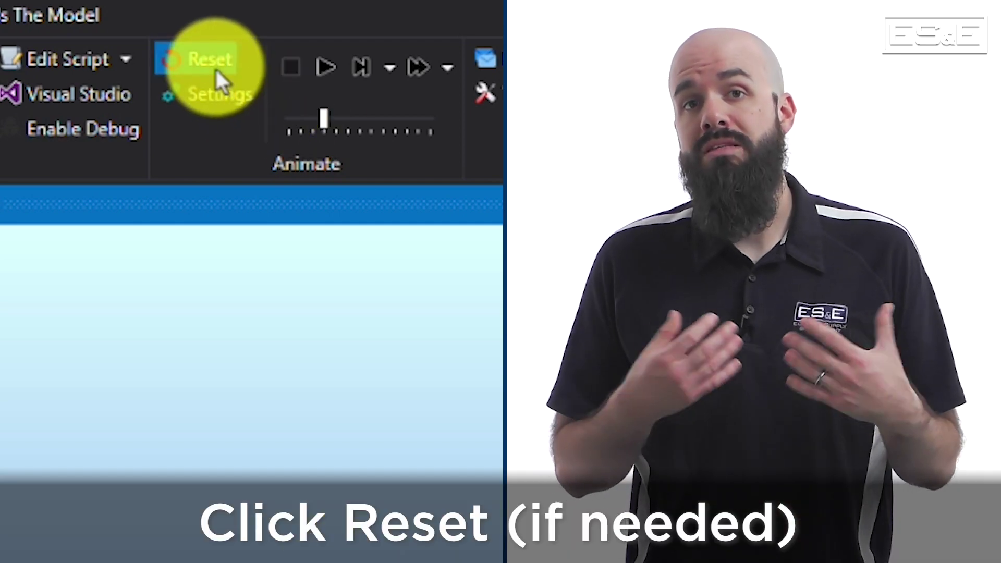
Reset the simulation clock to zero with the gantry back in its starting pose
{"action": "left_click", "coordinate": [214, 65]}
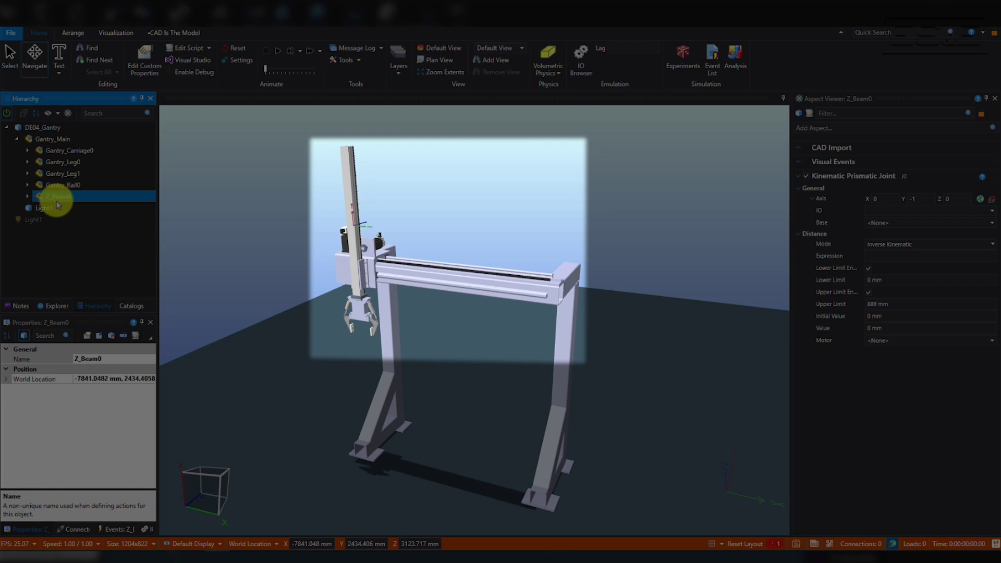
Set Z_Beam0's prismatic joint base to Gantry_Carriage0, then clear the selection
{"action": "left_click", "coordinate": [424, 369]}
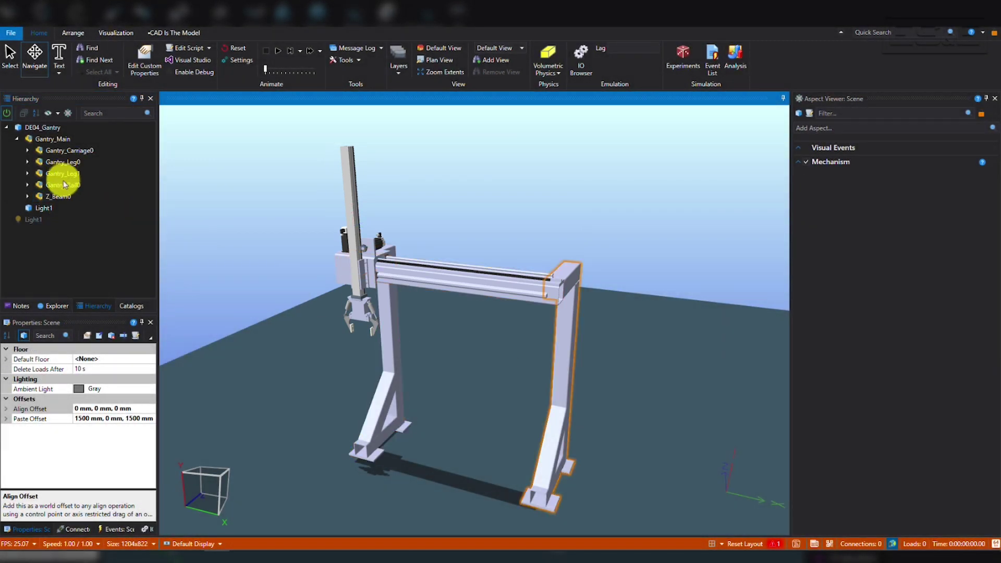
{"action": "left_click", "coordinate": [56, 198]}
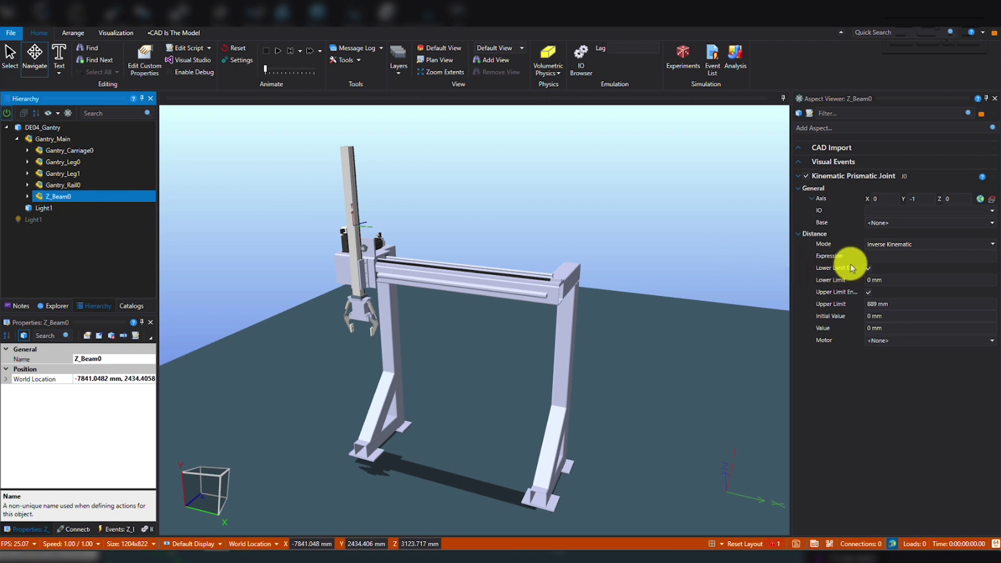
{"action": "mouse_move", "coordinate": [898, 227]}
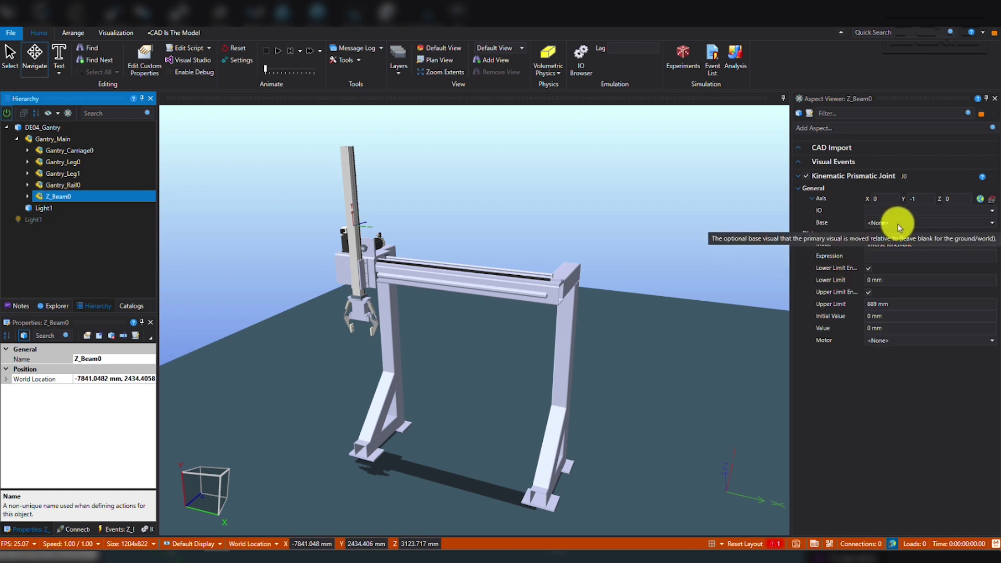
{"action": "left_click", "coordinate": [898, 227]}
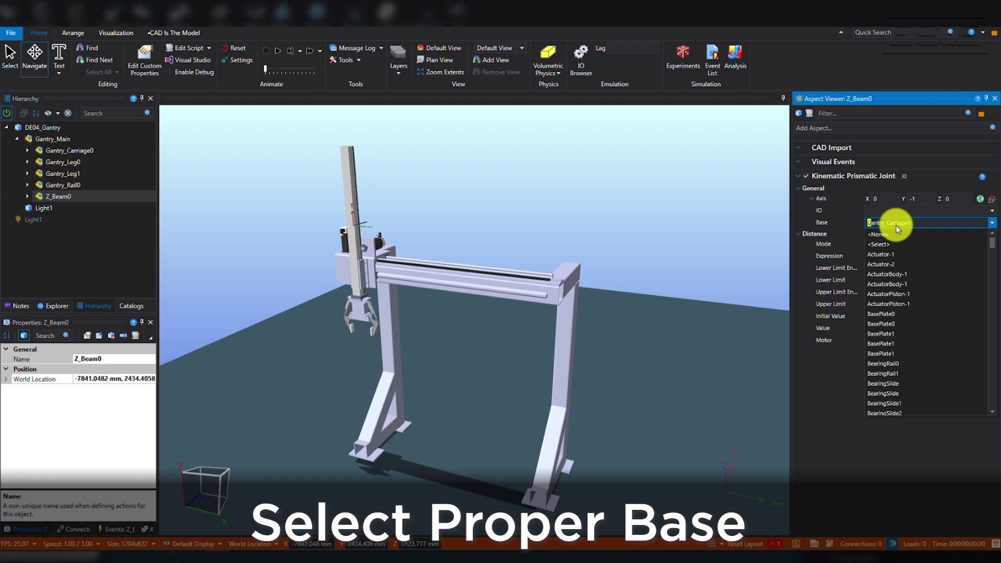
{"action": "left_click", "coordinate": [920, 223]}
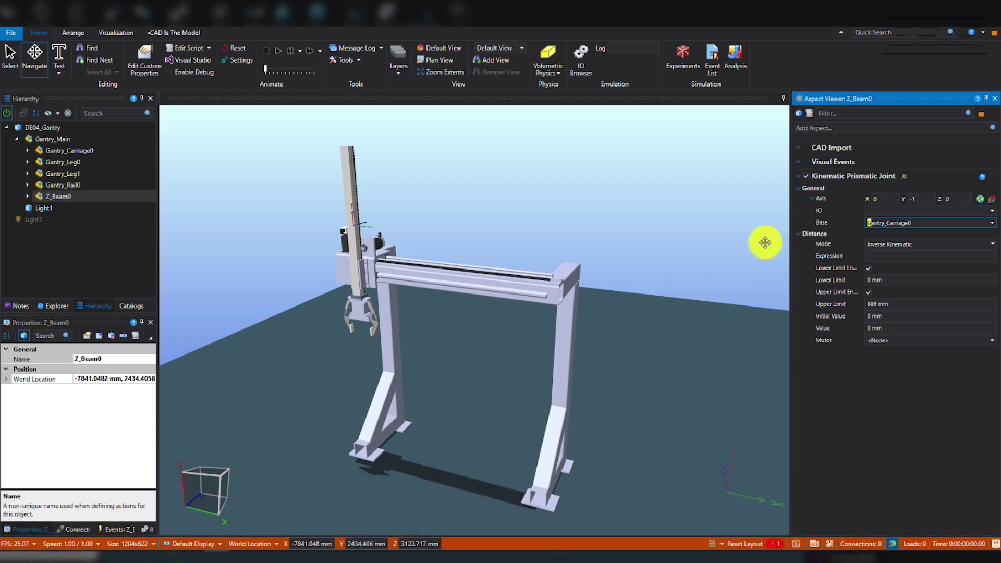
{"action": "left_click", "coordinate": [703, 274]}
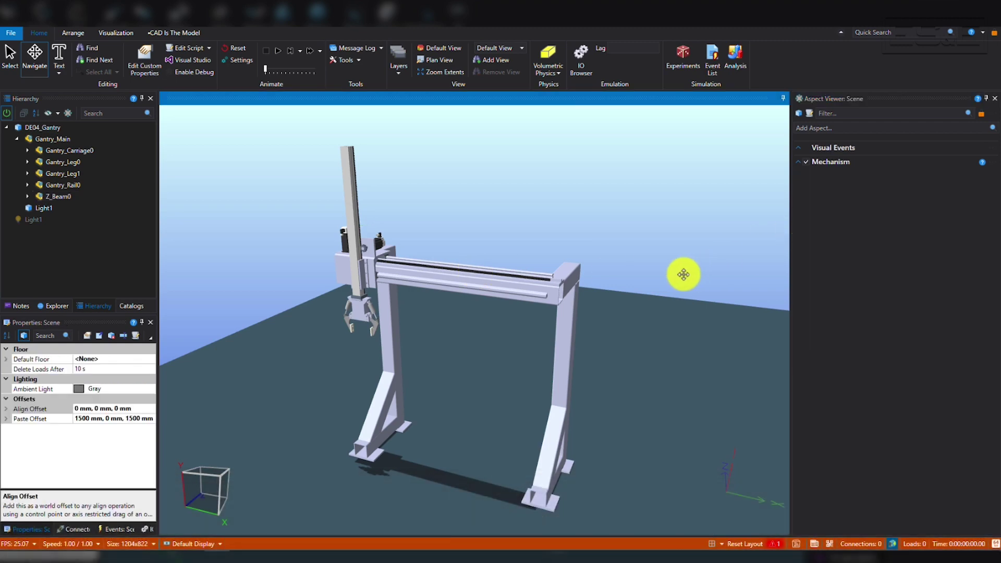
Play the simulation and drag the Z beam along the rail to check it follows the carriage
{"action": "left_click", "coordinate": [276, 52]}
{"action": "left_click", "coordinate": [347, 202]}
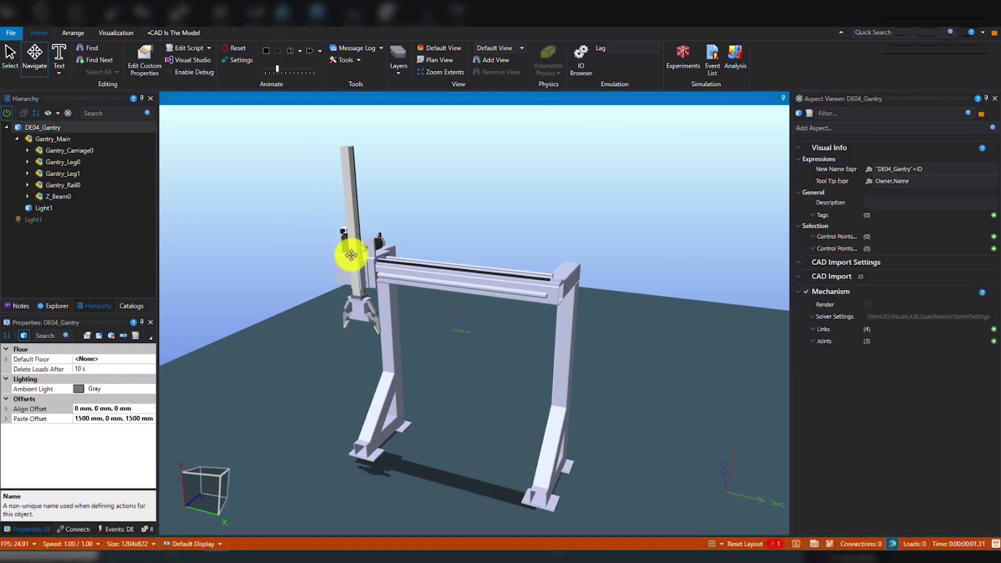
{"action": "left_click_drag", "start_coordinate": [533, 232], "coordinate": [502, 286]}
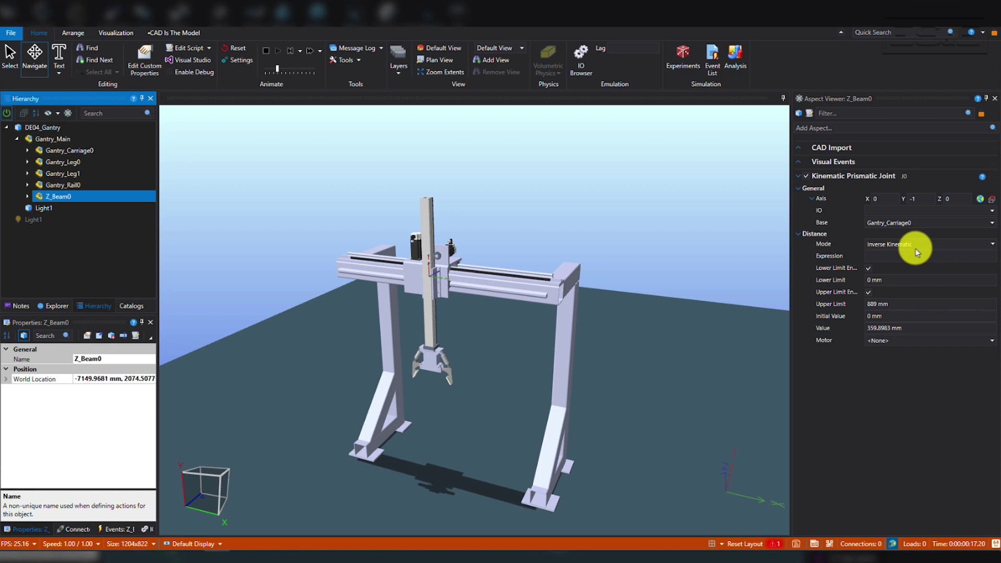
Set Z_Beam0's joint Mode to Forward Kinematic and its IO to DistanceReadFromPLC
{"action": "left_click", "coordinate": [914, 248]}
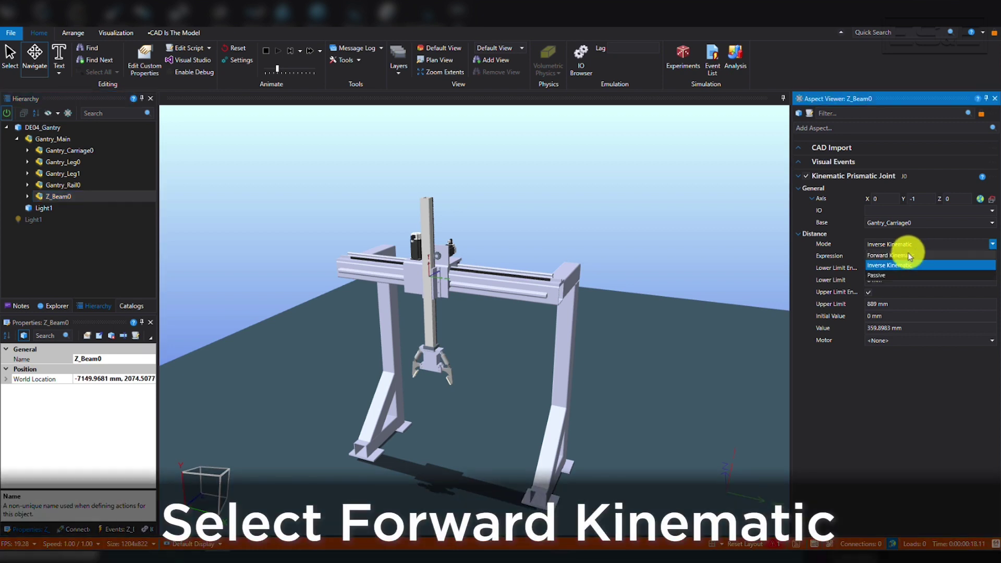
{"action": "left_click", "coordinate": [907, 254]}
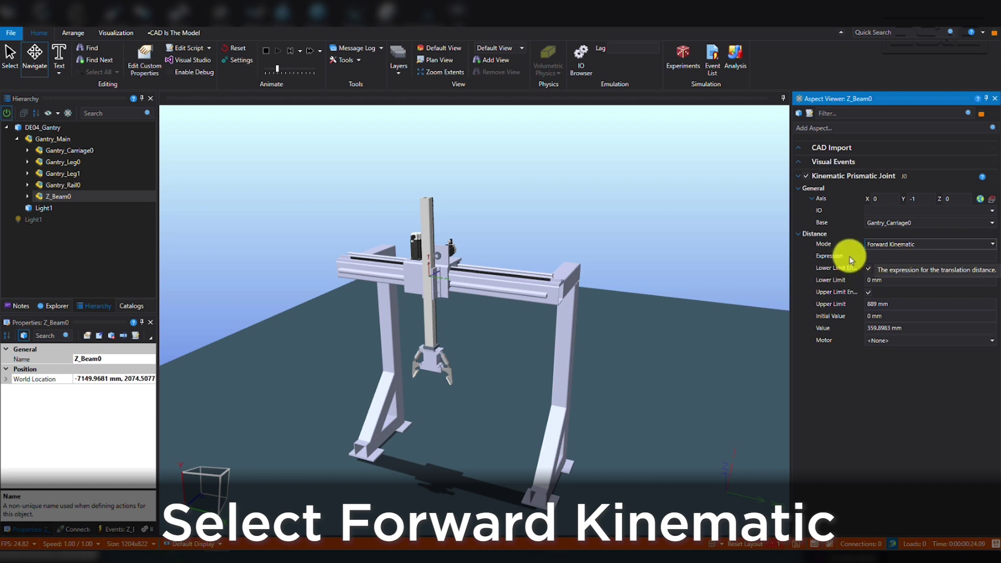
{"action": "left_click", "coordinate": [909, 210]}
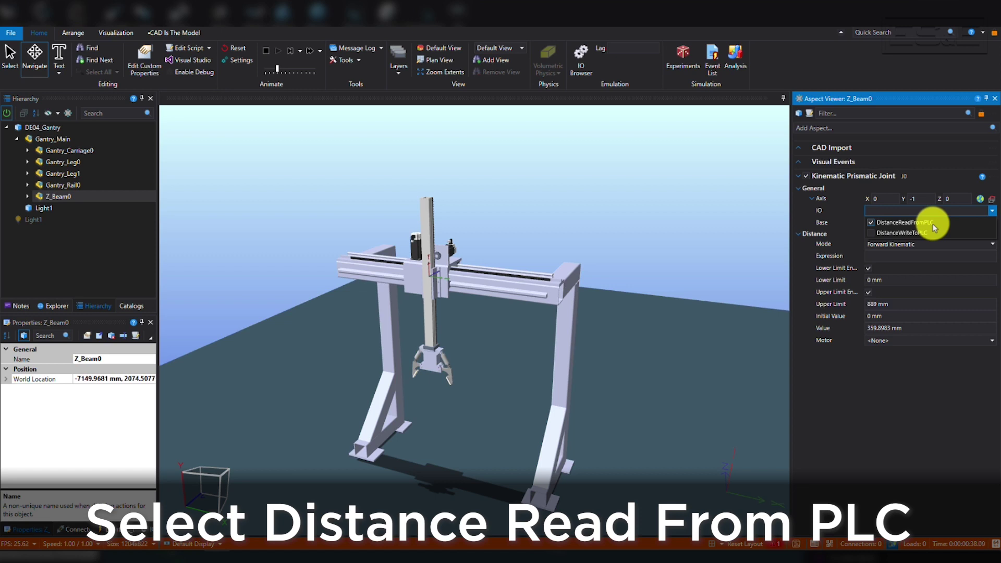
{"action": "left_click", "coordinate": [68, 150]}
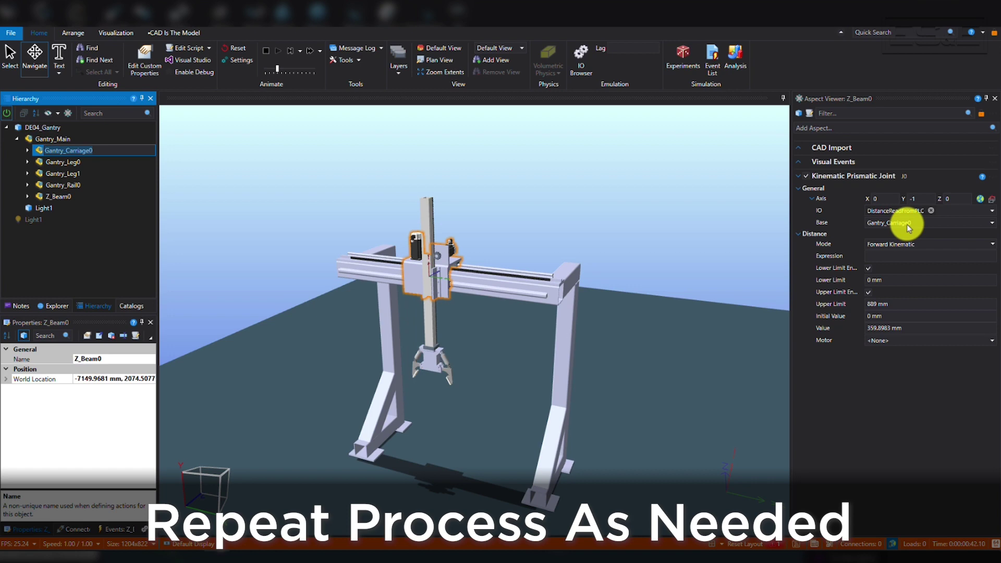
Select Gantry_Leg0 in the Hierarchy panel
{"action": "left_click", "coordinate": [54, 162]}
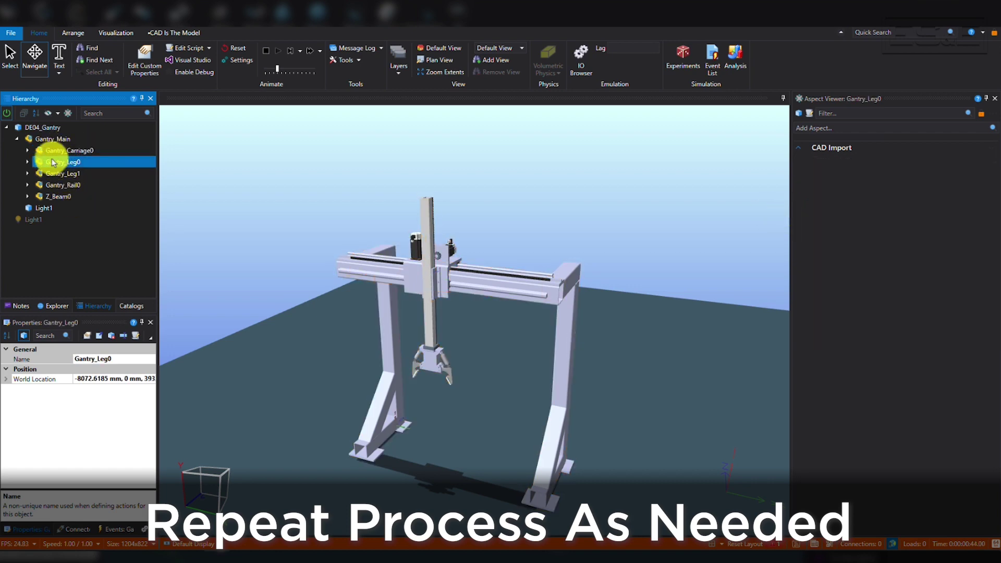